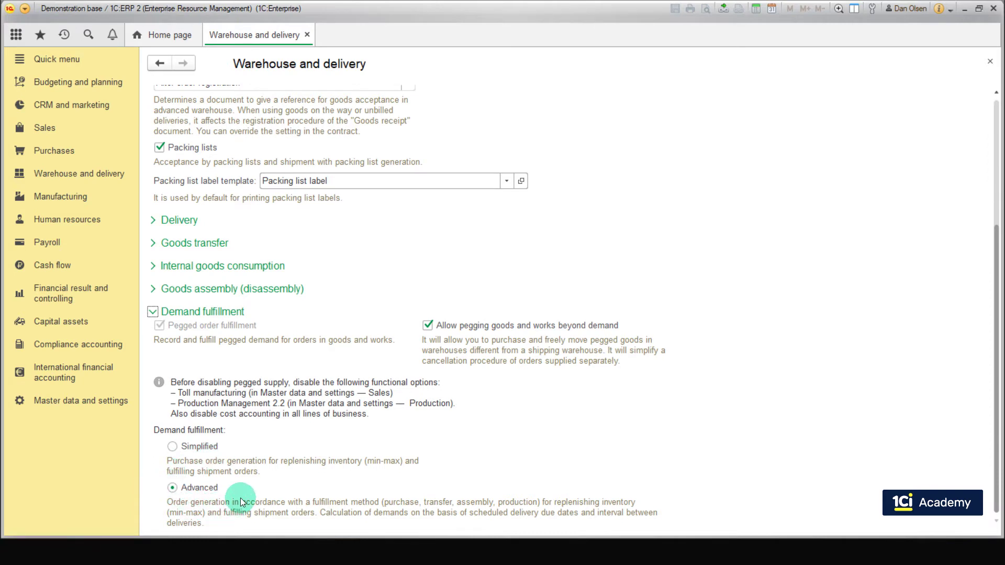
click(263, 444)
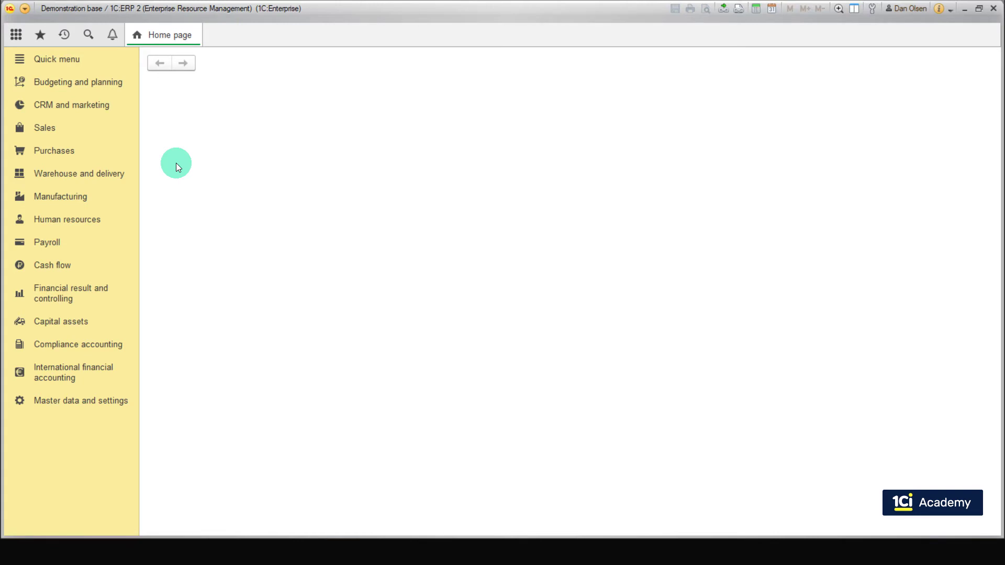
- Start a new wholesale warehouse in the Warehouses and stores catalog with the description "Workshop 1 storeroom"
click(117, 403)
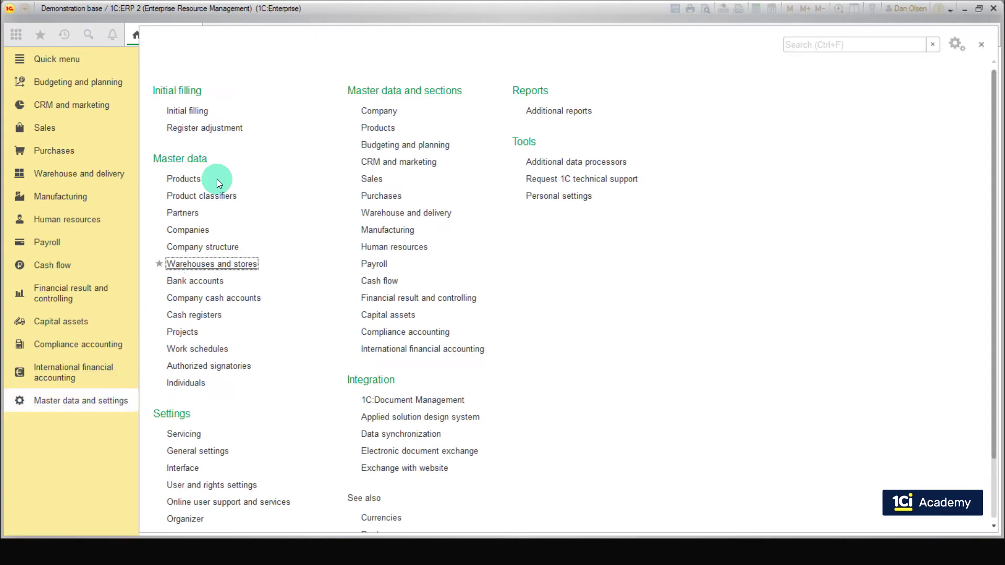
click(219, 263)
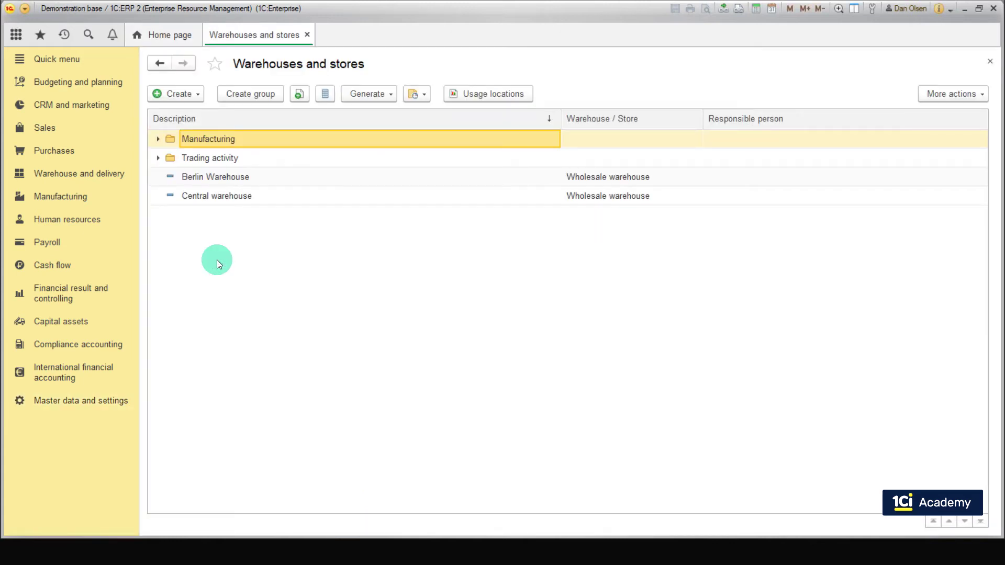
click(231, 197)
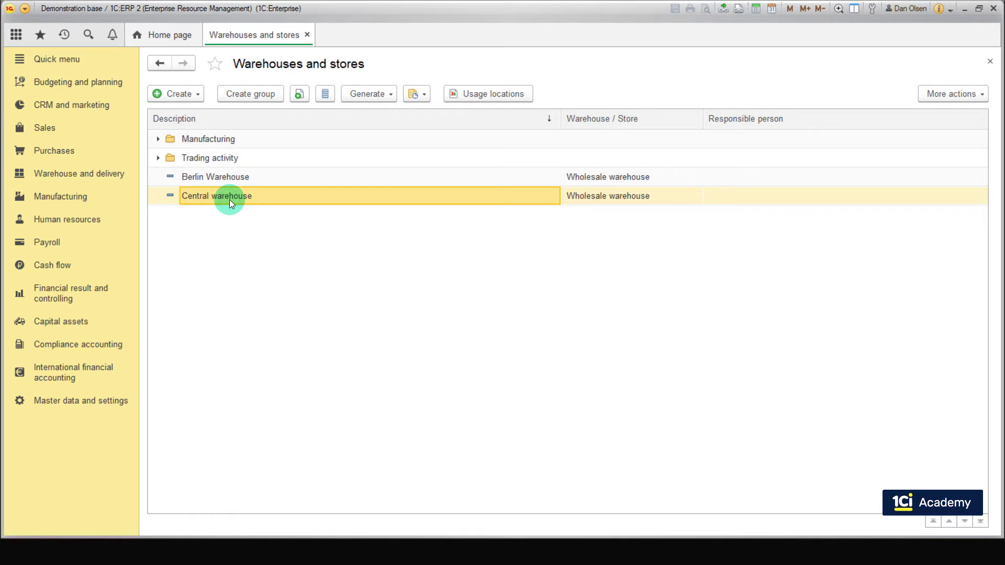
click(199, 95)
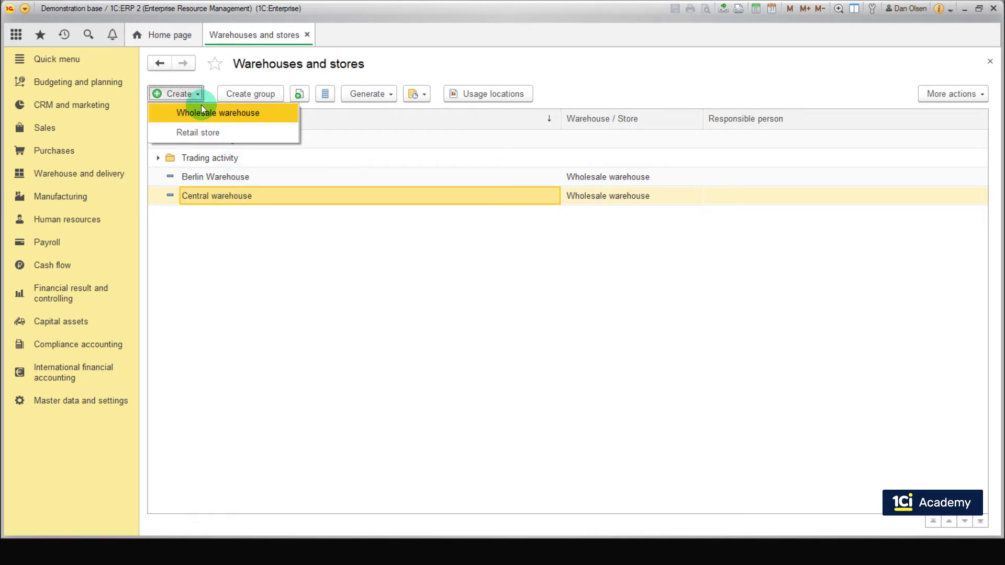
click(202, 113)
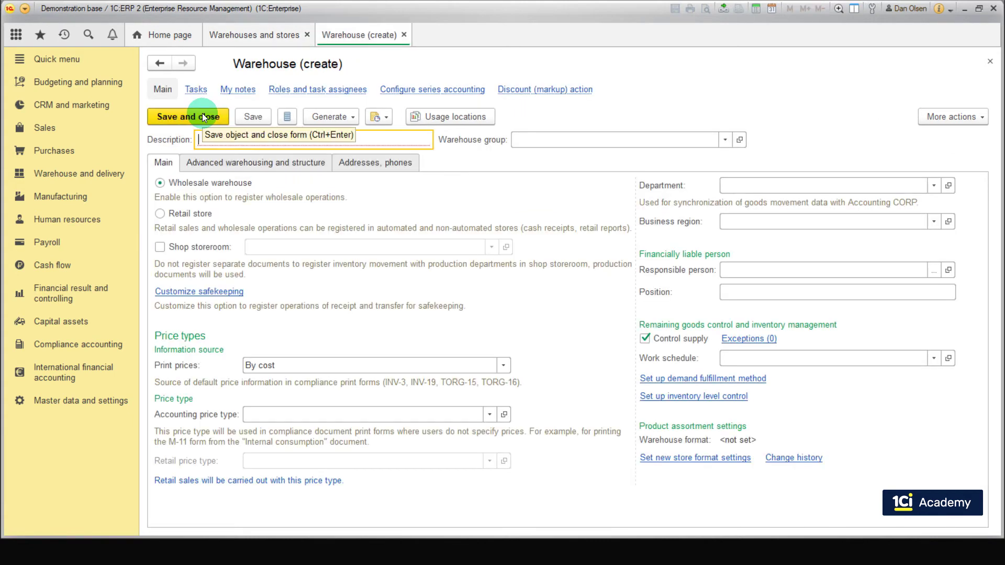
text(Workshop 1 storeroom)
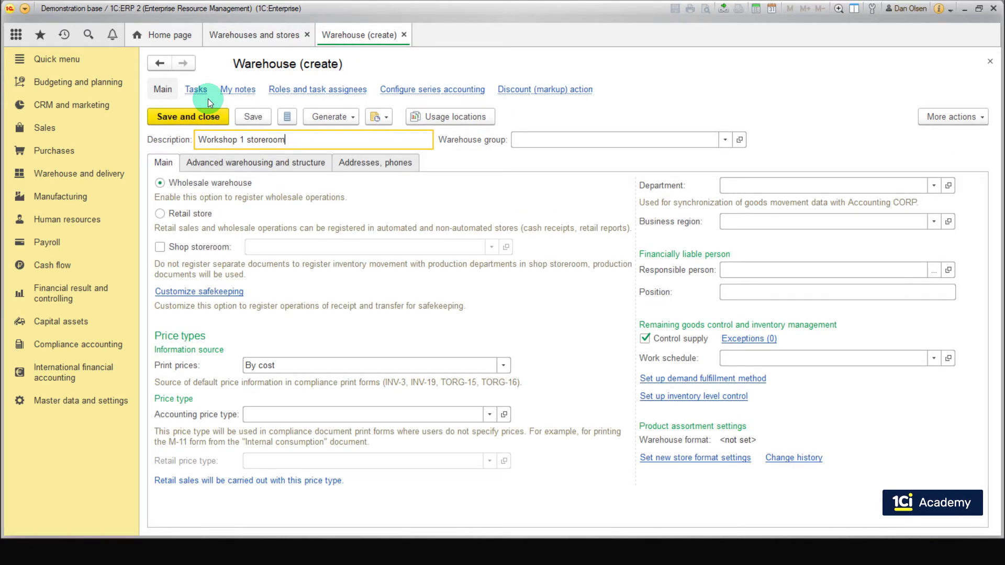
- Mark the new warehouse as a shop storeroom of the Workshop 1 department, and save and close it
click(159, 247)
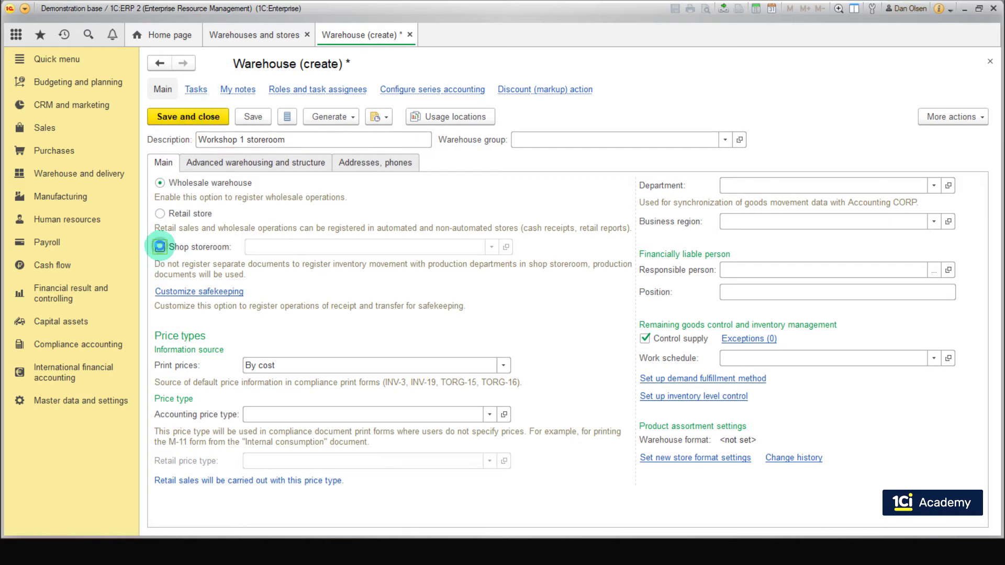
click(492, 246)
click(417, 269)
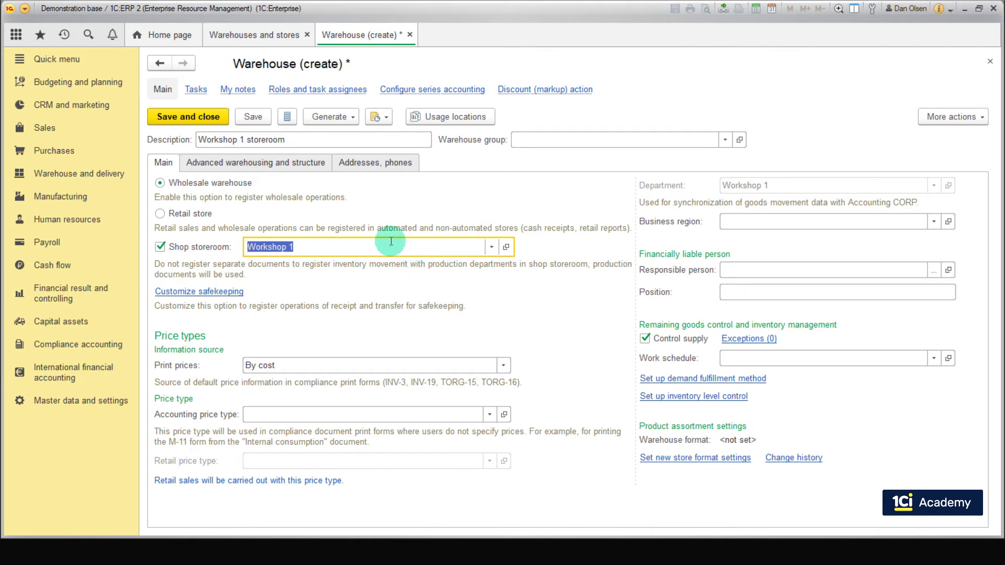
click(217, 118)
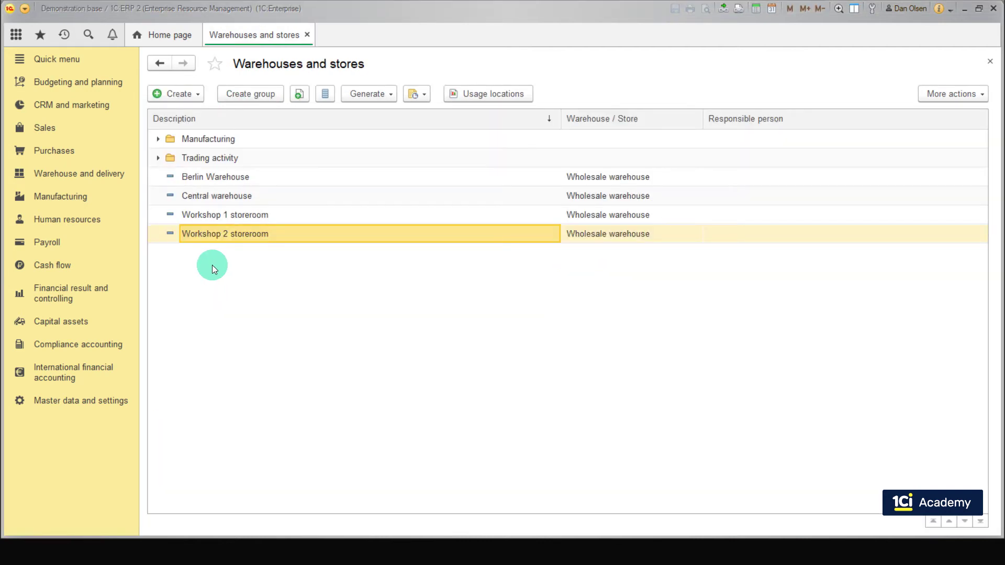
- Open the Workshop 2 storeroom record to review its shop storeroom settings
double_click(252, 233)
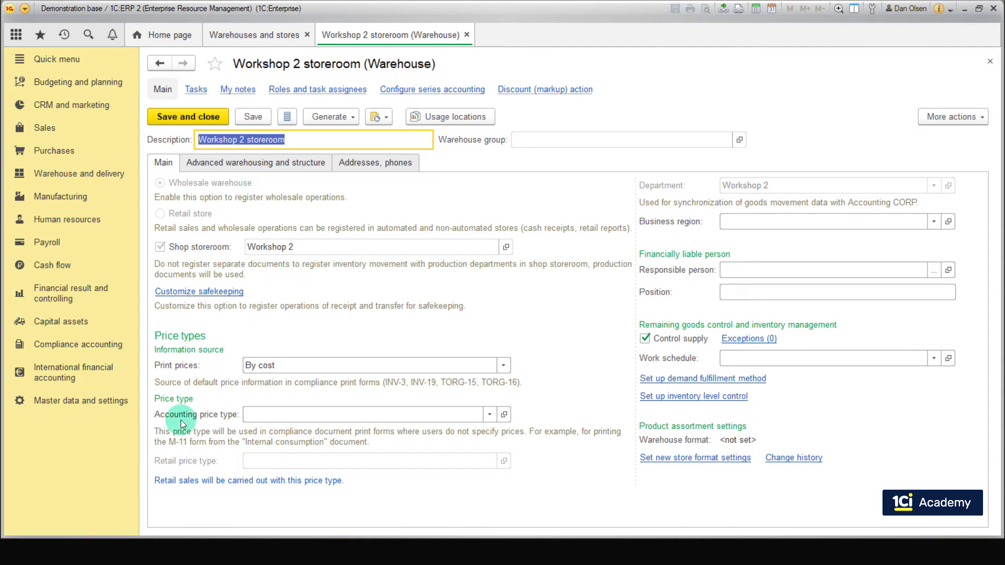
- Create and save a supply scheme named "Materials" in the warehouse settings and catalogs
click(68, 173)
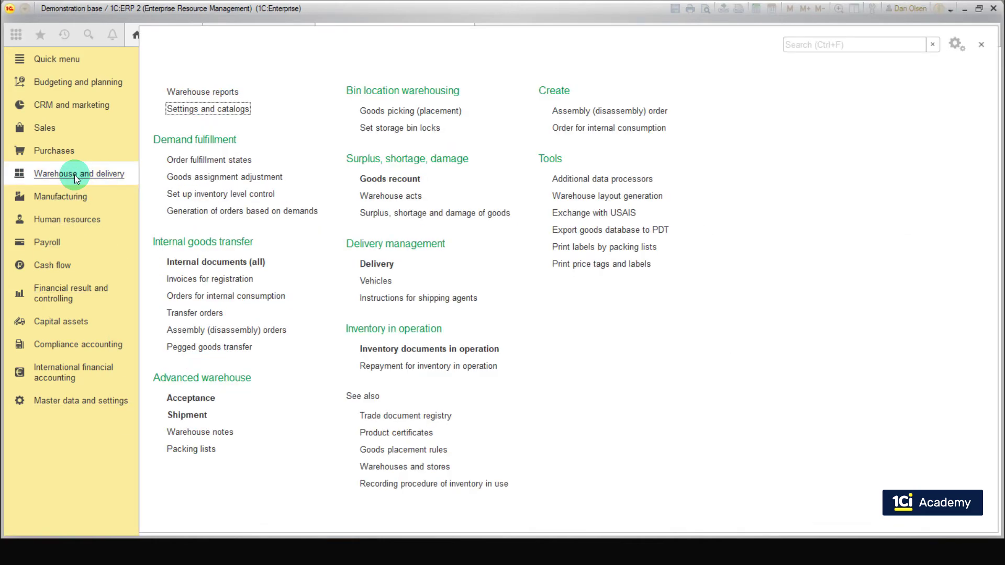
click(188, 109)
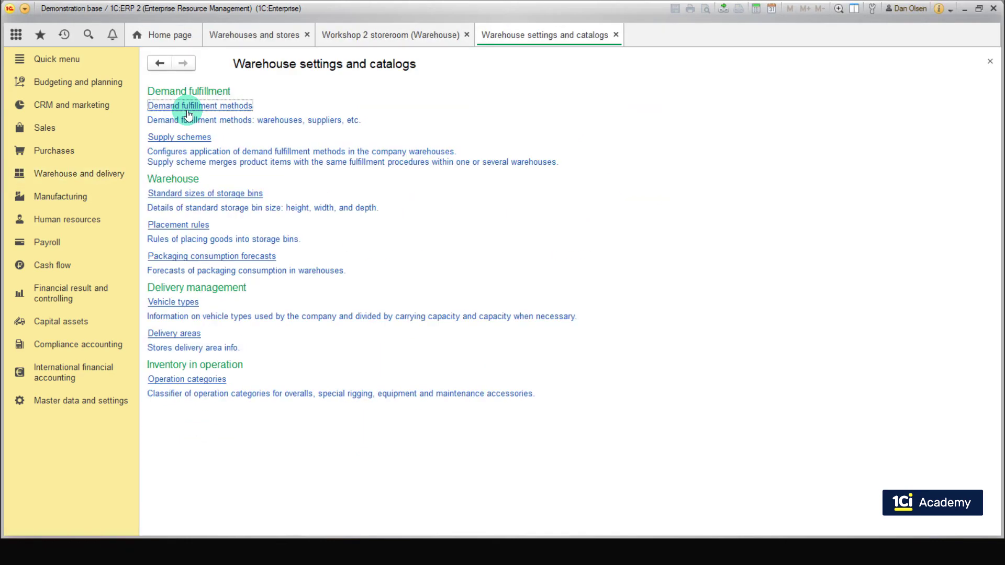
click(187, 136)
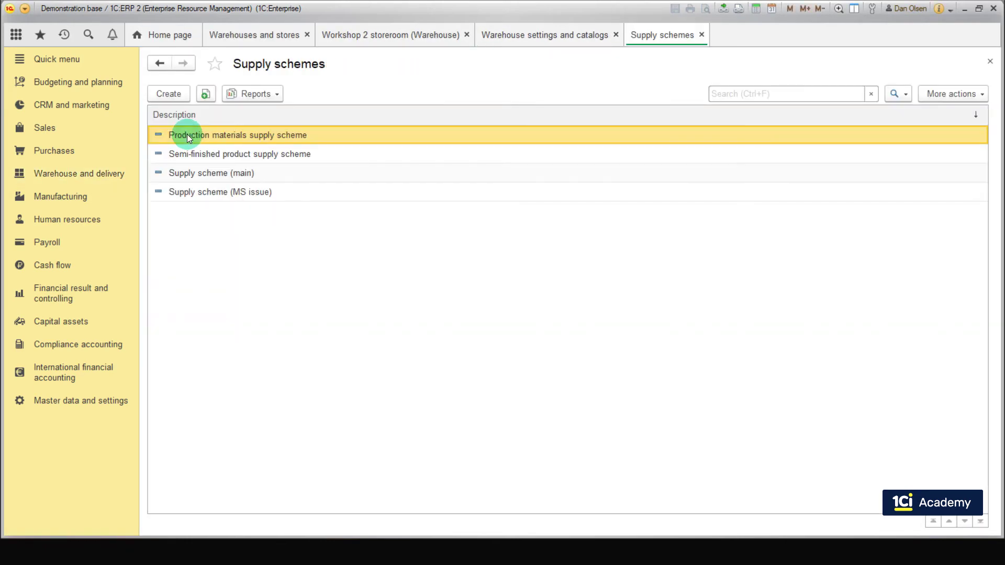
click(175, 95)
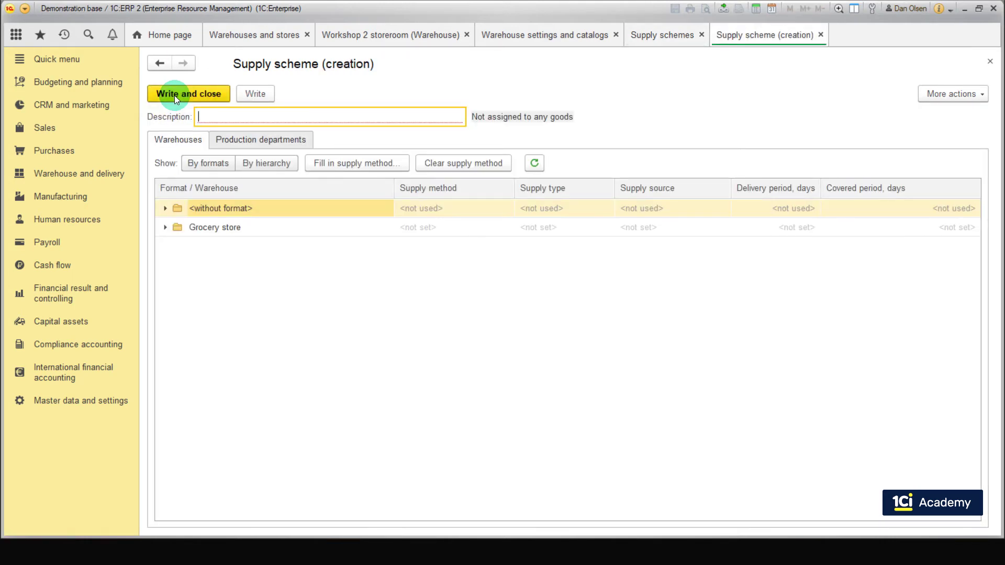
text(Materials)
click(256, 94)
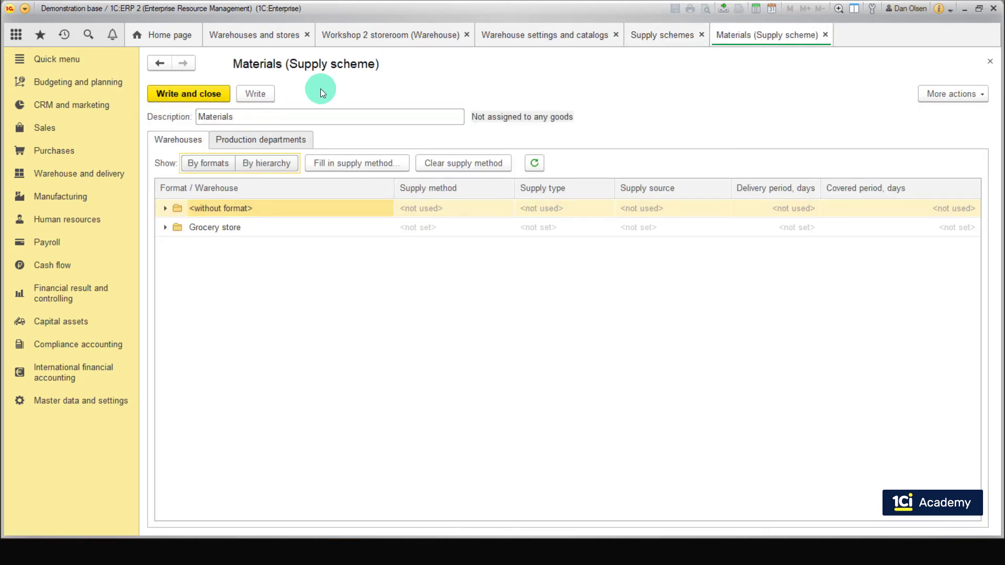
- Assign the Workshop 1 storeroom as the warehouse for the Workshop 1 production department in the Materials scheme
click(287, 140)
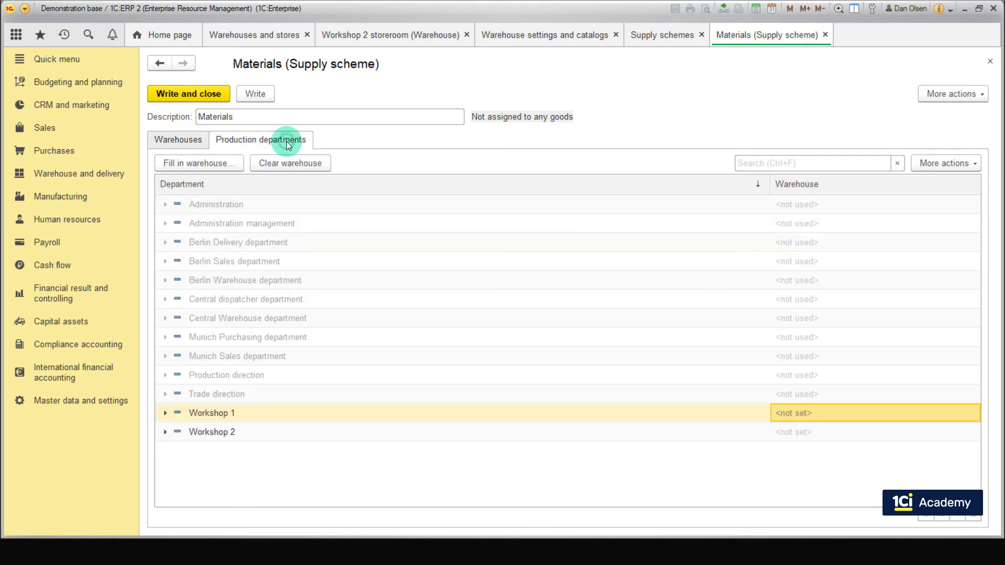
click(237, 413)
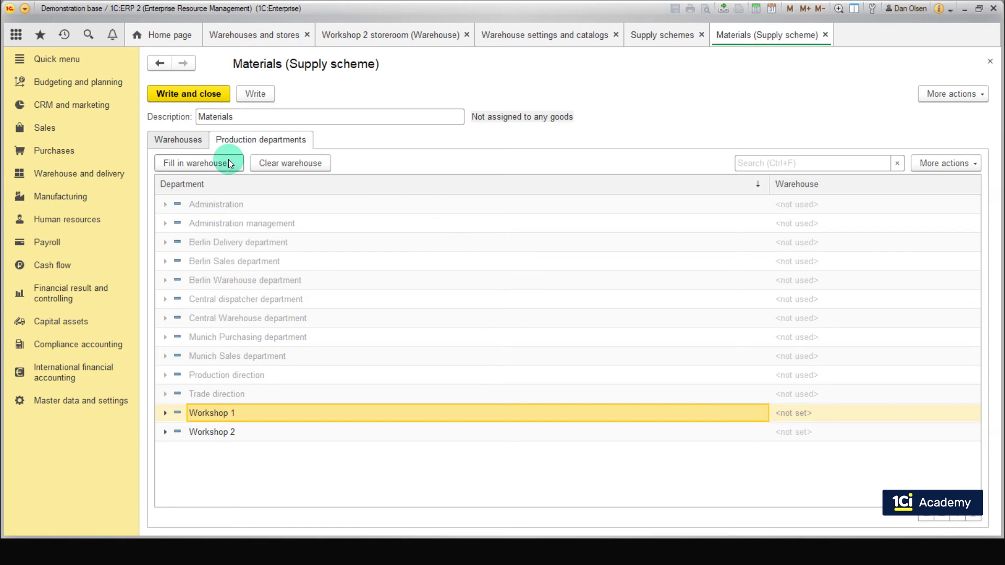
click(199, 163)
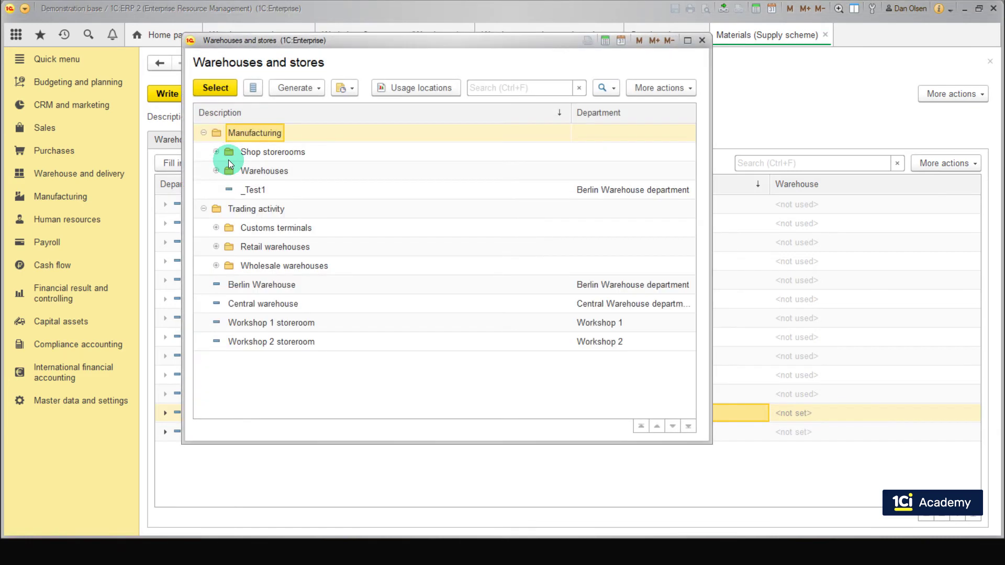
click(294, 326)
click(198, 92)
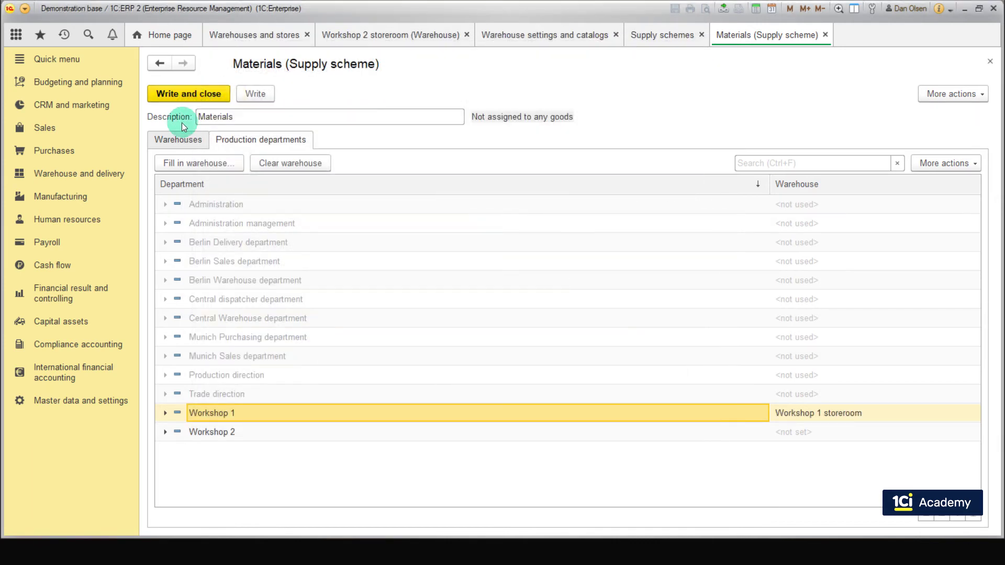
- List the scheme's warehouses by hierarchy and open the supply method selection for Workshop 1 storeroom with the warehouse filter disabled
click(179, 139)
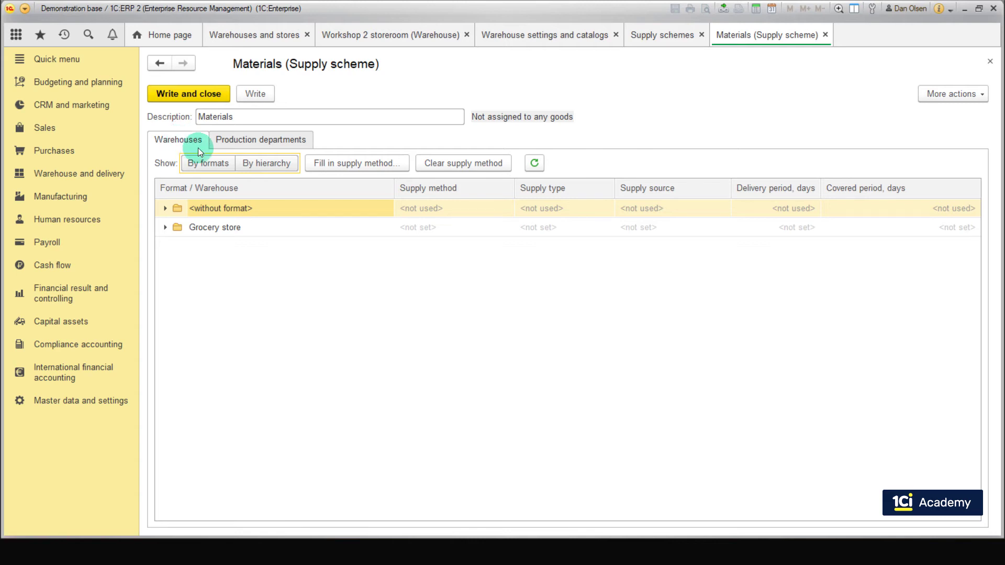
click(250, 164)
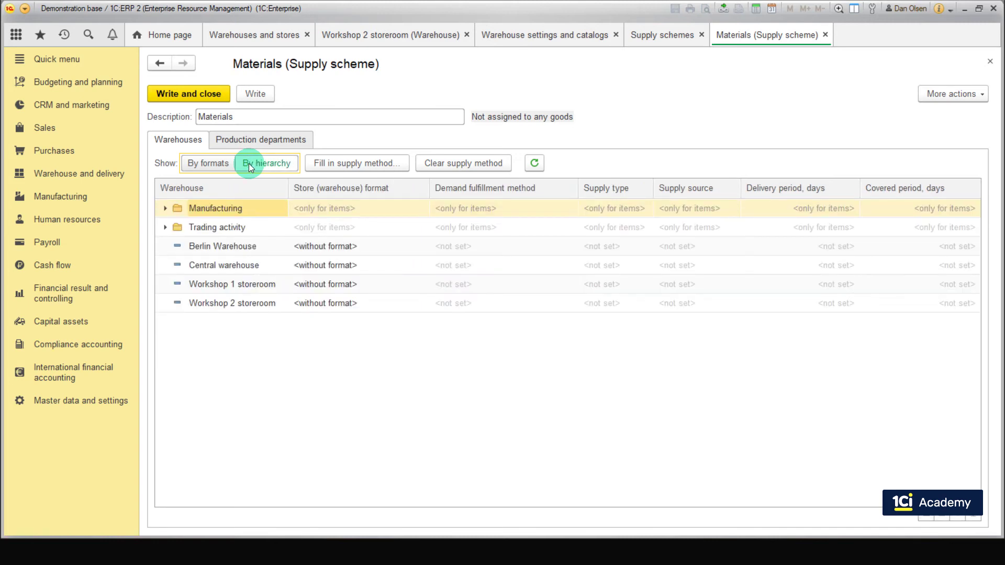
click(260, 284)
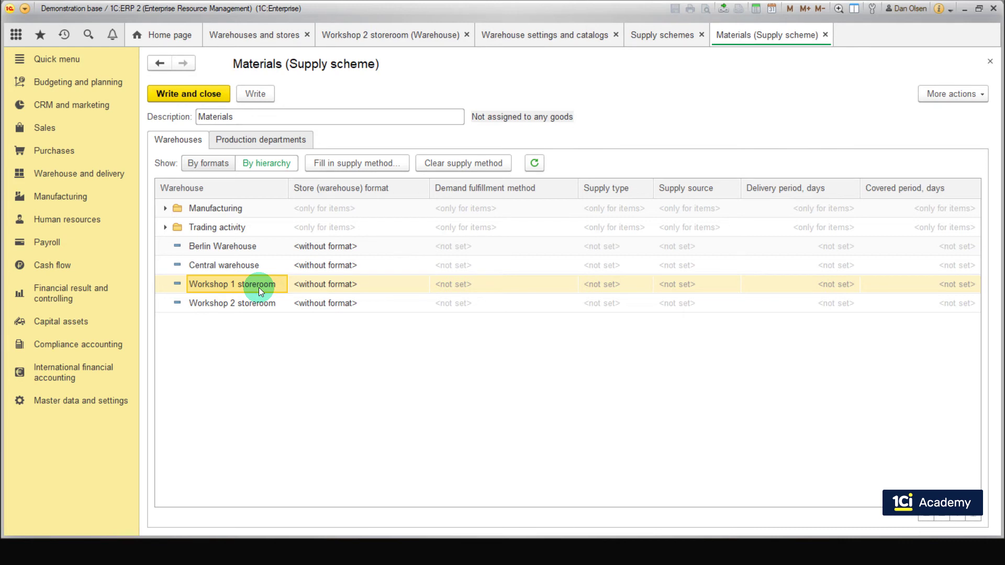
click(329, 165)
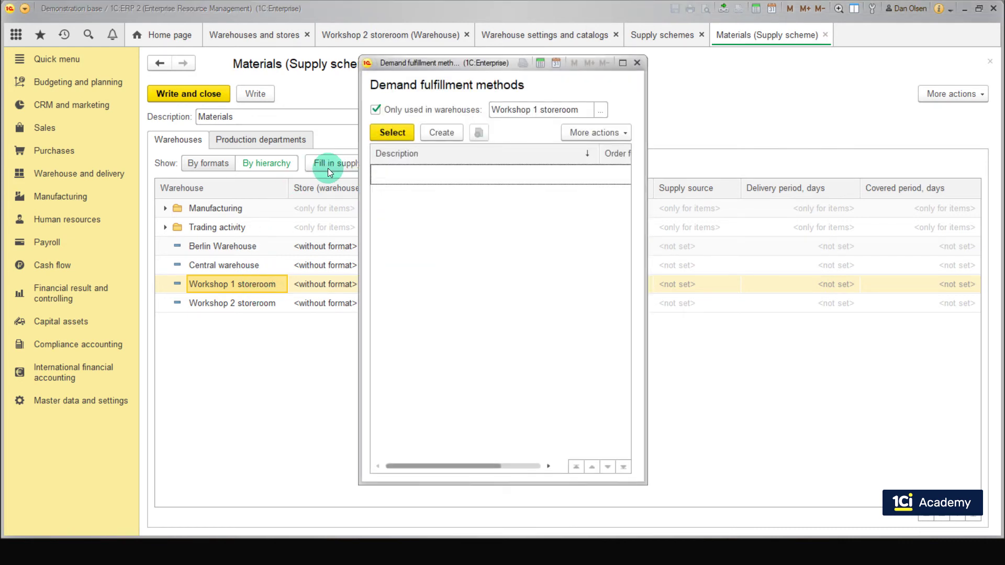
click(390, 111)
key(Tab)
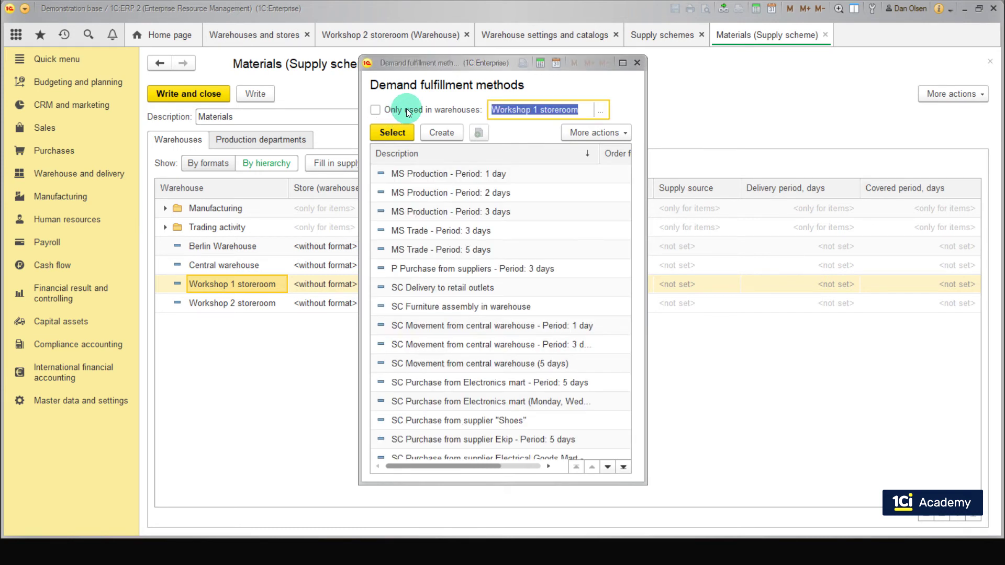
- Start a new demand fulfillment method with the supply type Transfer and the description "Transfer to workshop 1"
click(432, 128)
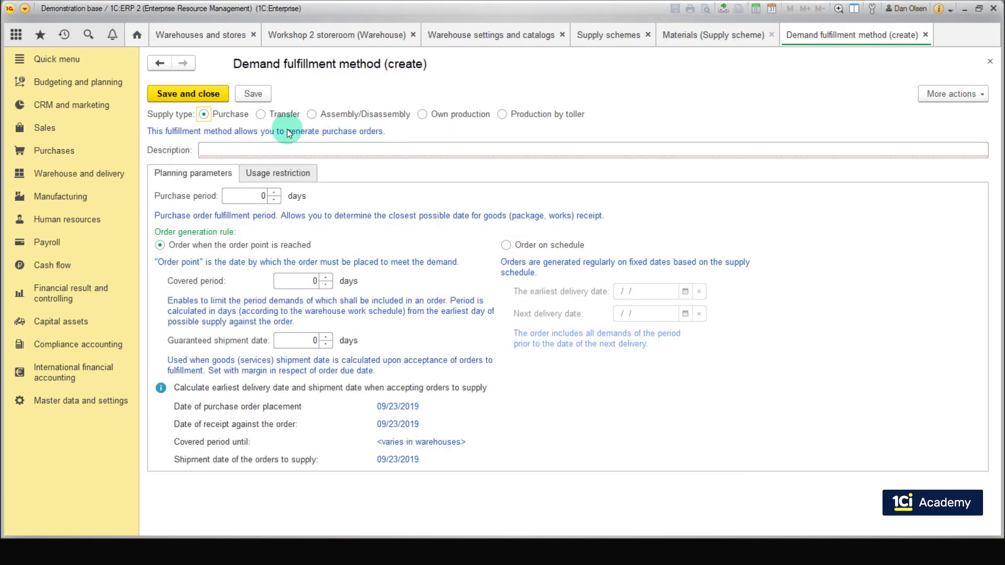
click(261, 115)
click(258, 148)
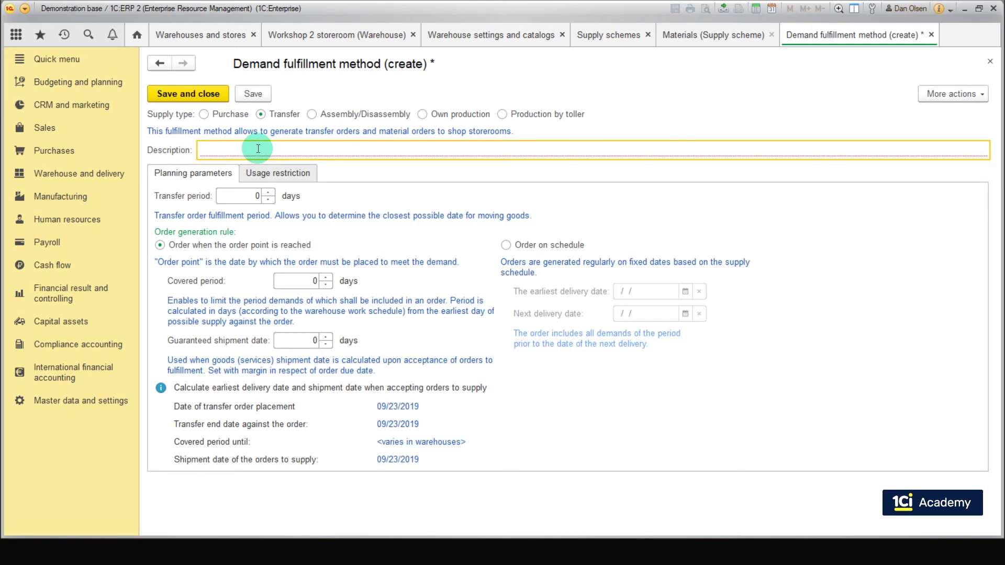
text(Transfer to workshop 1)
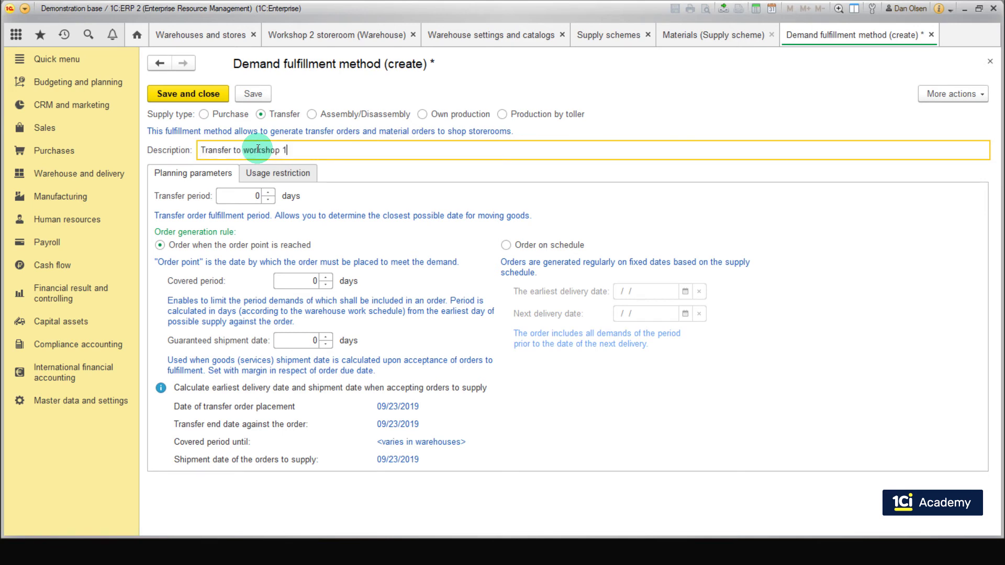
- Restrict the fulfillment method to work with one warehouse and choose Central warehouse as the transfer source
click(245, 172)
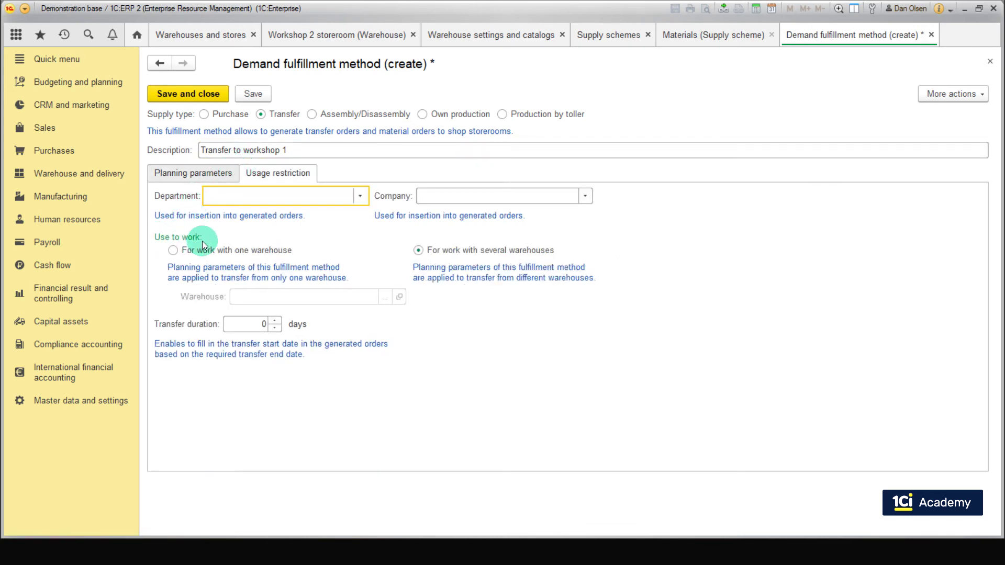
click(173, 251)
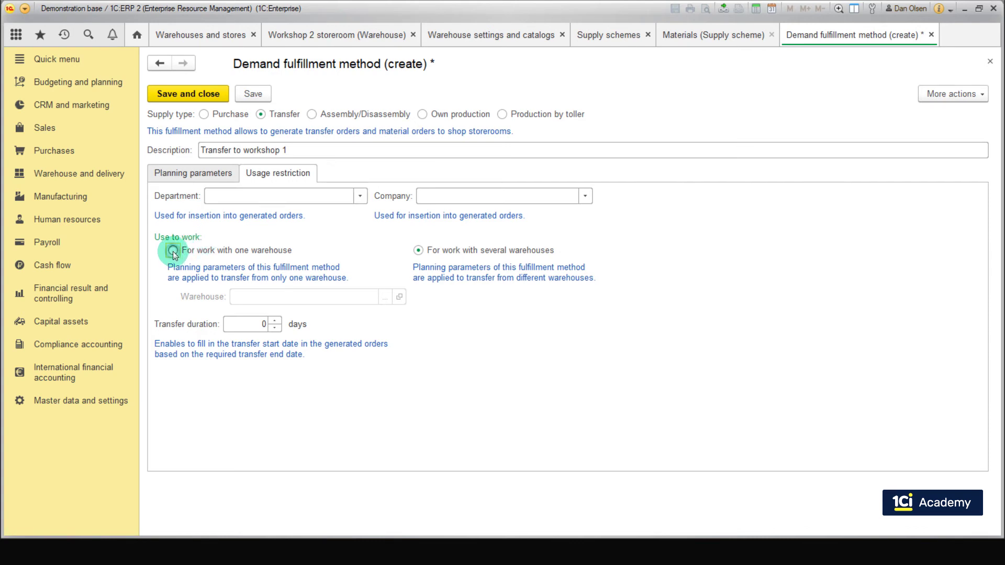
click(383, 302)
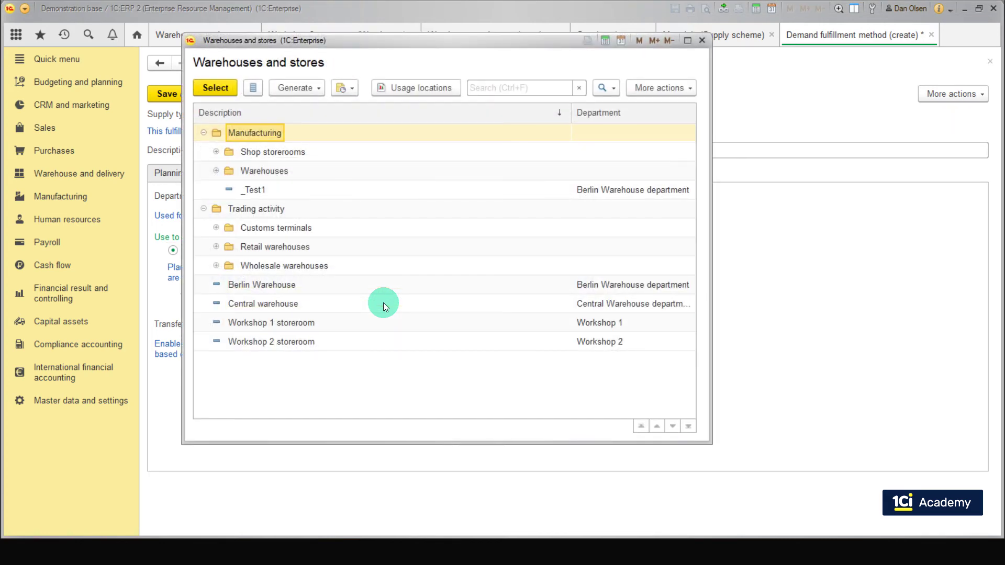
double_click(310, 303)
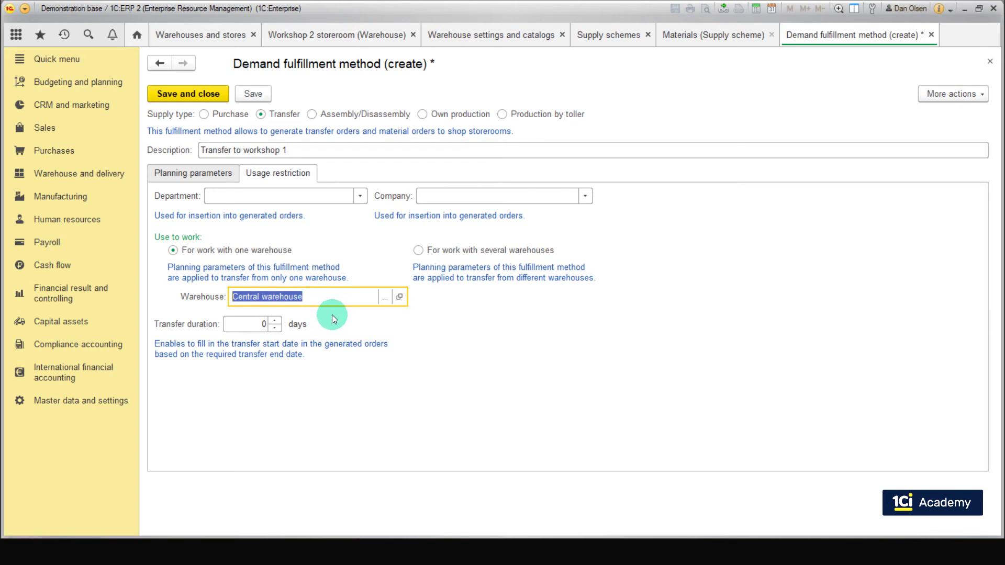
key(Tab)
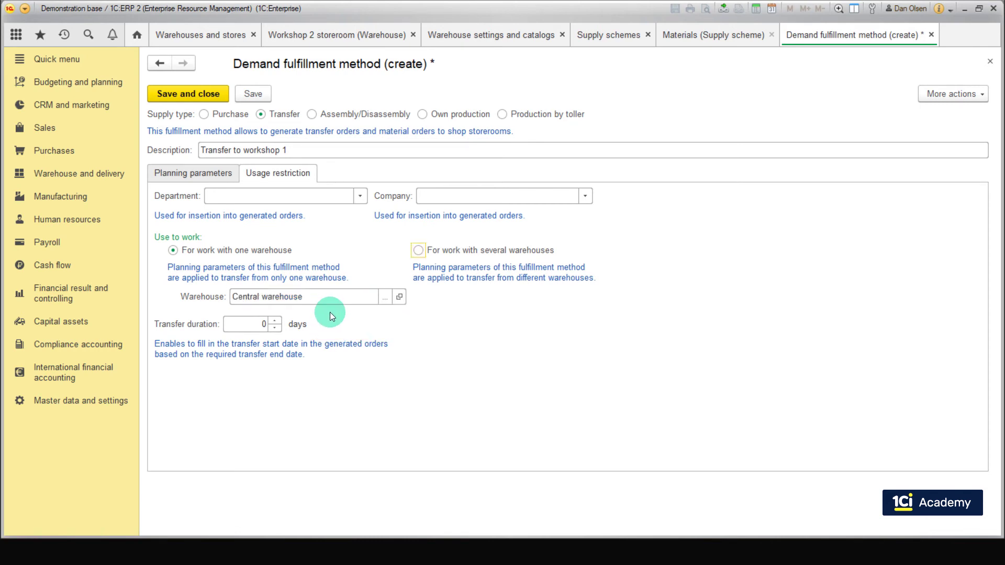
- Set the transfer period in the method's planning parameters to 3 days
click(204, 173)
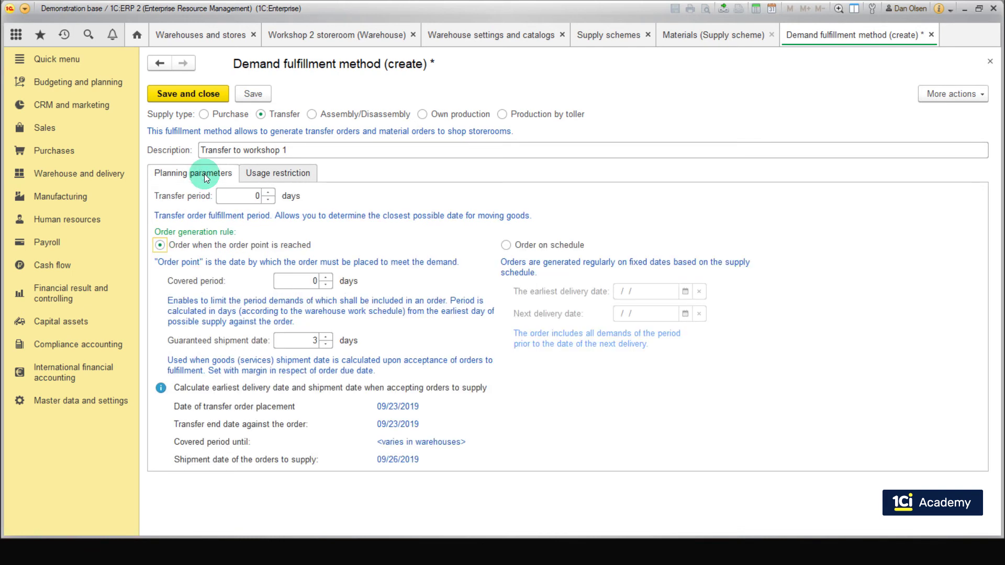
click(268, 193)
click(269, 193)
click(268, 194)
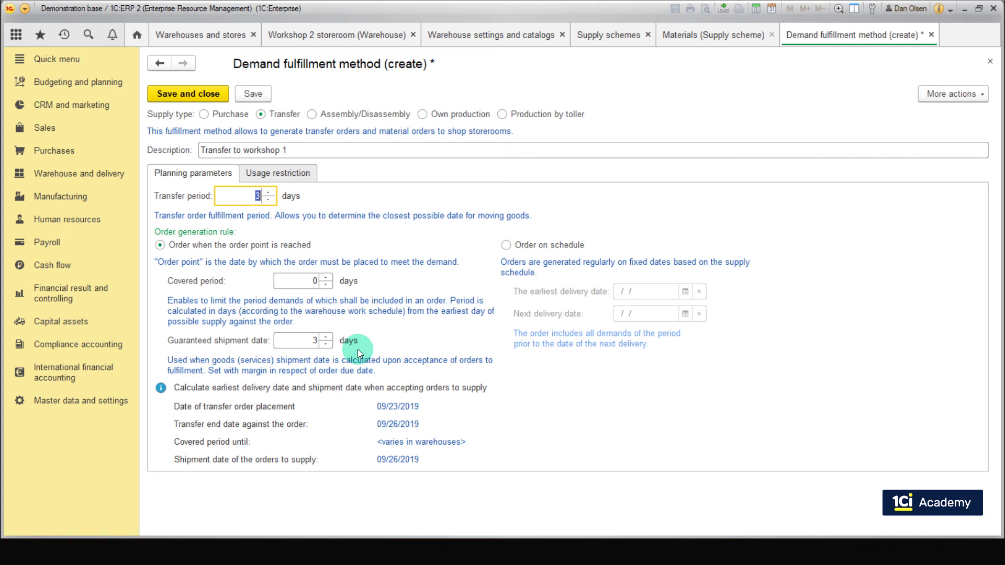
- Set the transfer method's guaranteed shipment date to 4 days and its covered period to 7 days
click(331, 335)
key(Tab)
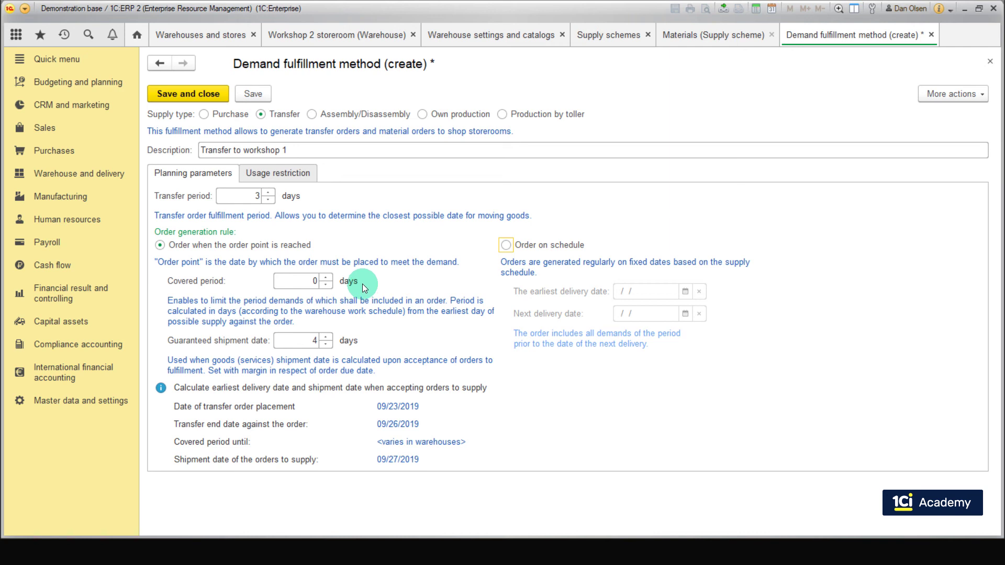
click(301, 279)
text(7)
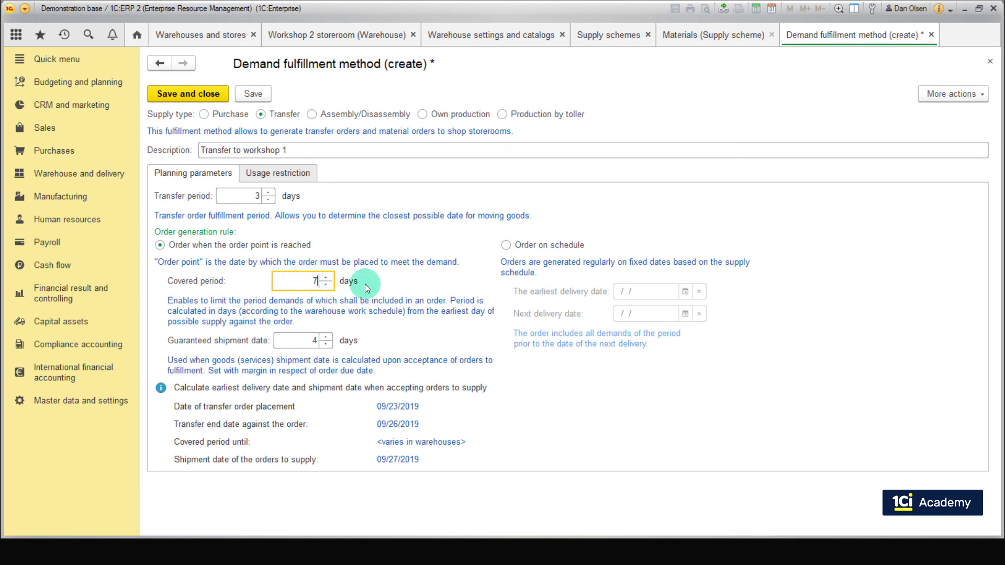
- In the usage restrictions, assign SBS Manufacturing as the company and Workshop 1 as the department for generated orders
click(304, 175)
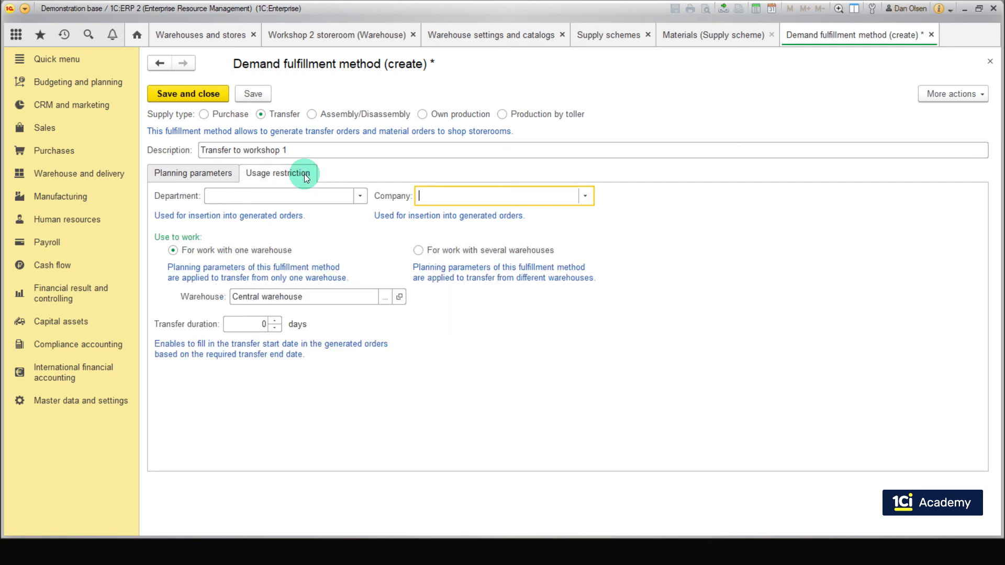
click(587, 196)
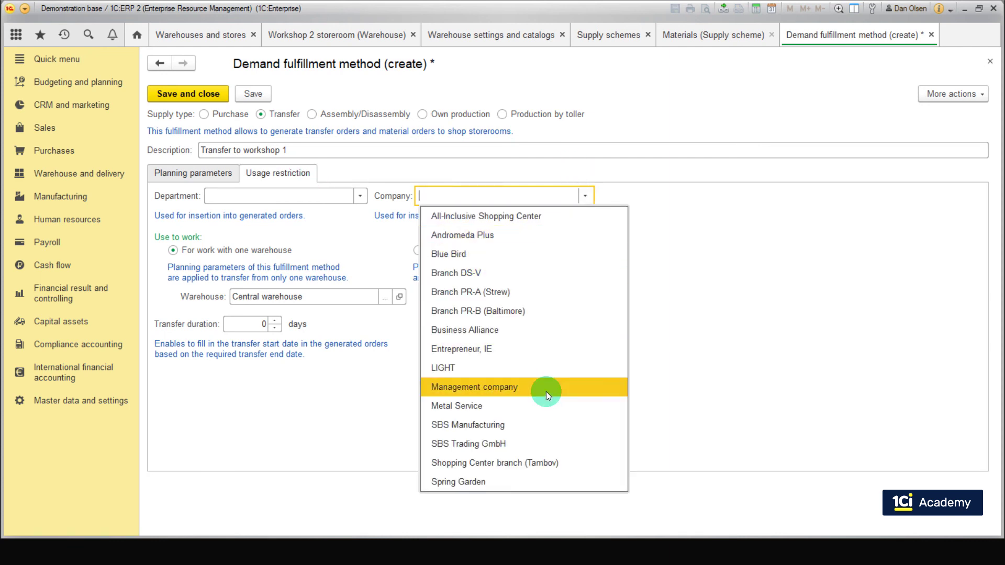
click(538, 426)
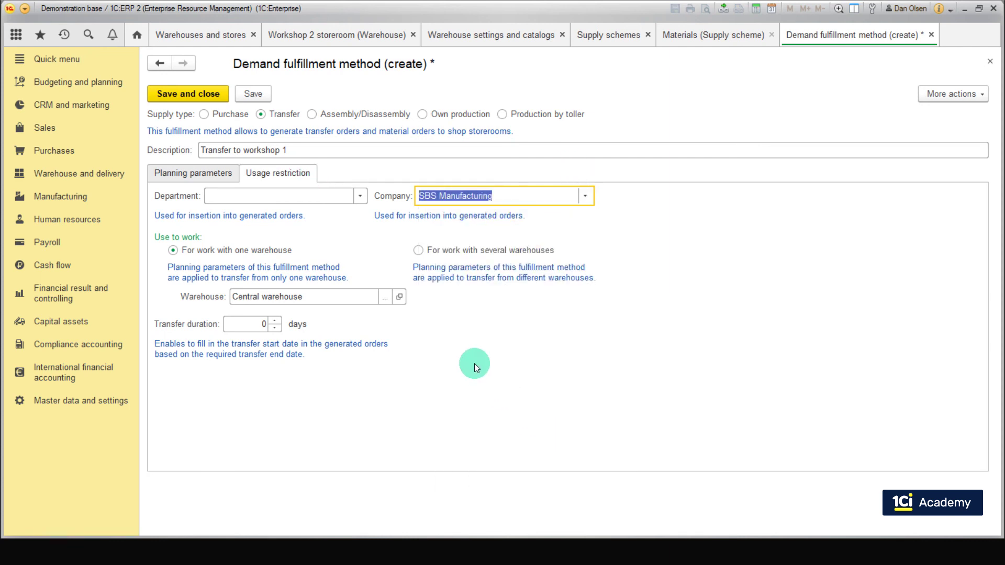
click(360, 196)
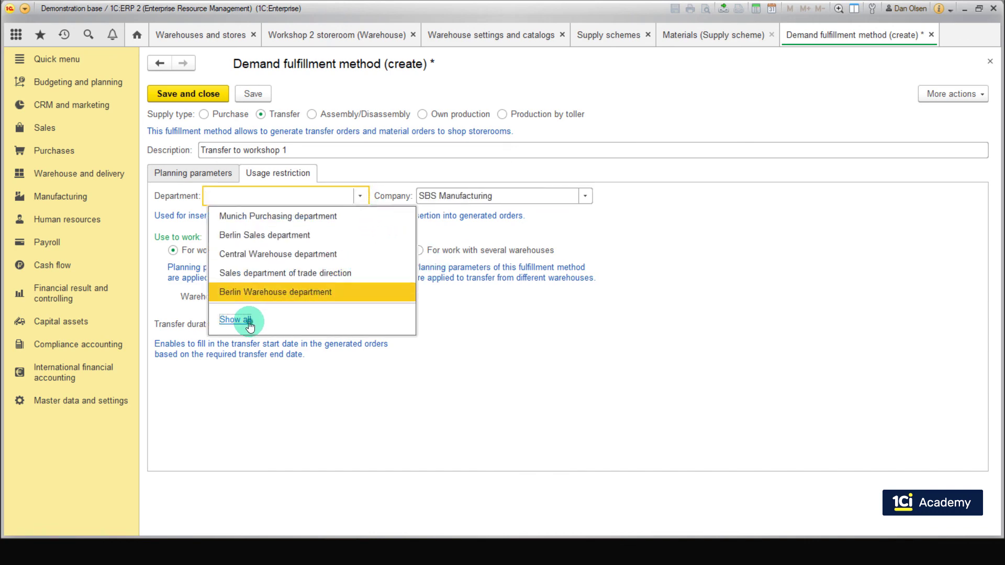
click(247, 320)
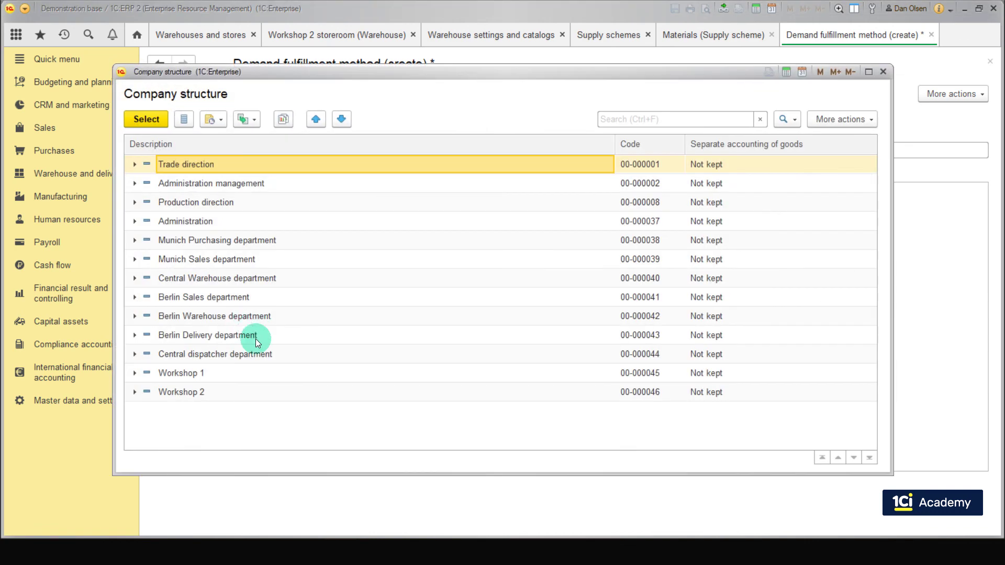
double_click(203, 375)
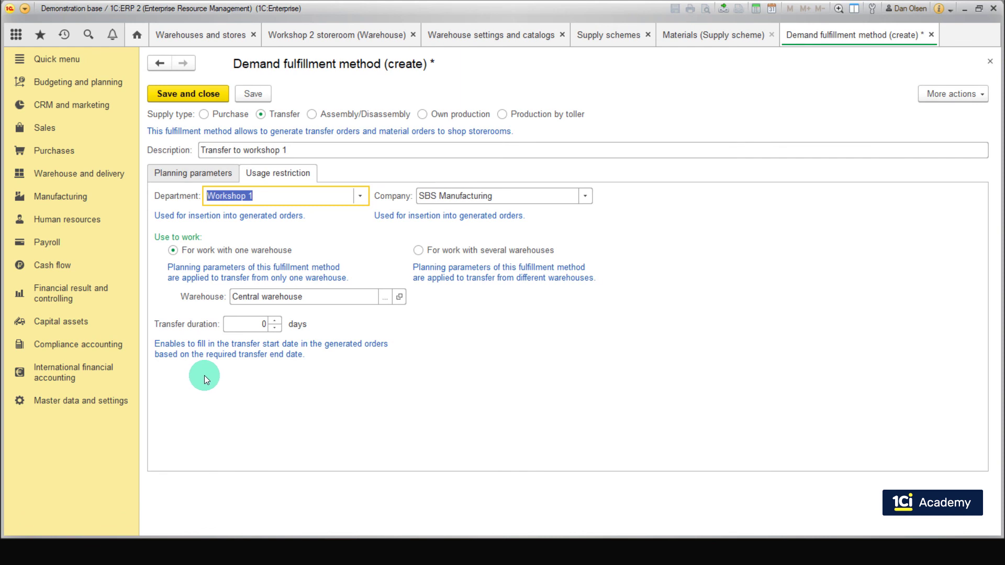
- Set the transfer duration to 5 days, then save and close the fulfillment method
click(242, 326)
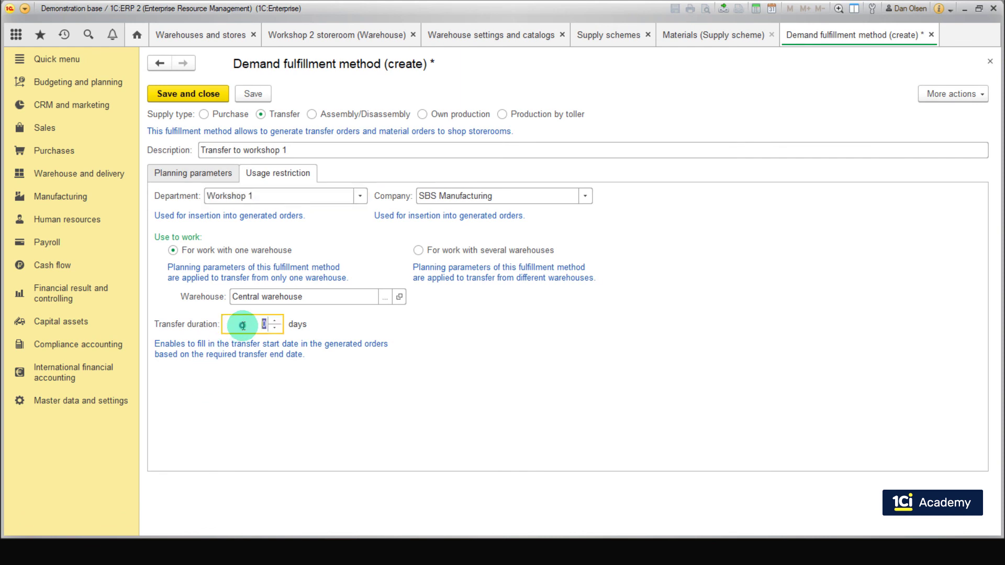
text(5)
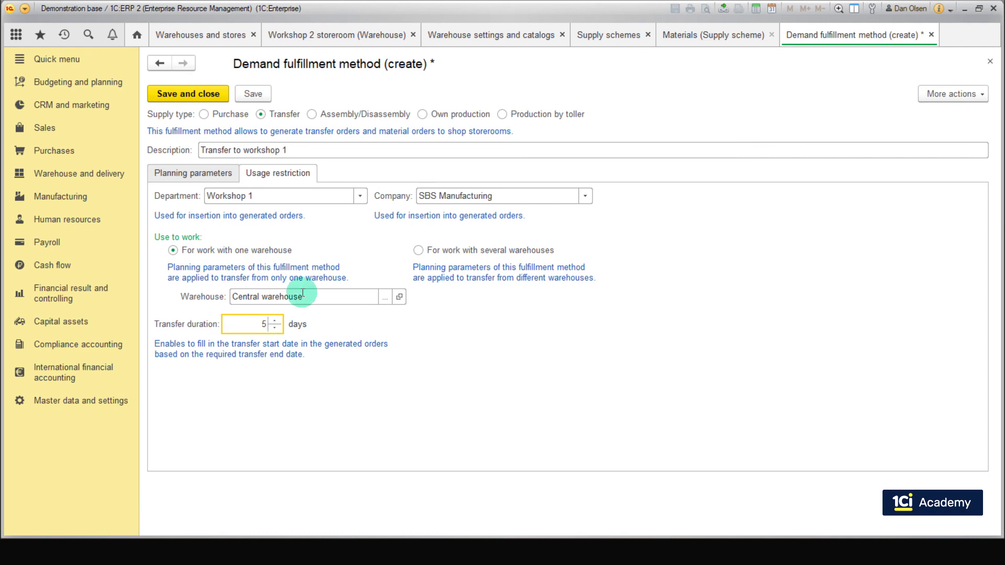
click(200, 95)
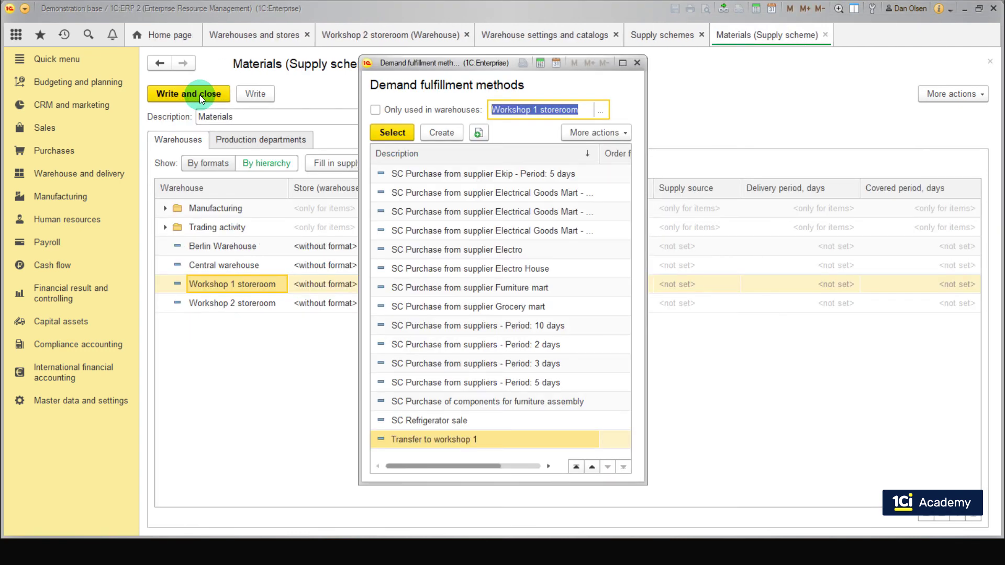
- Compare the order fulfillment periods of the two workshop transfer methods in Workshop 2 storeroom's method selection and return to the supply scheme
click(512, 411)
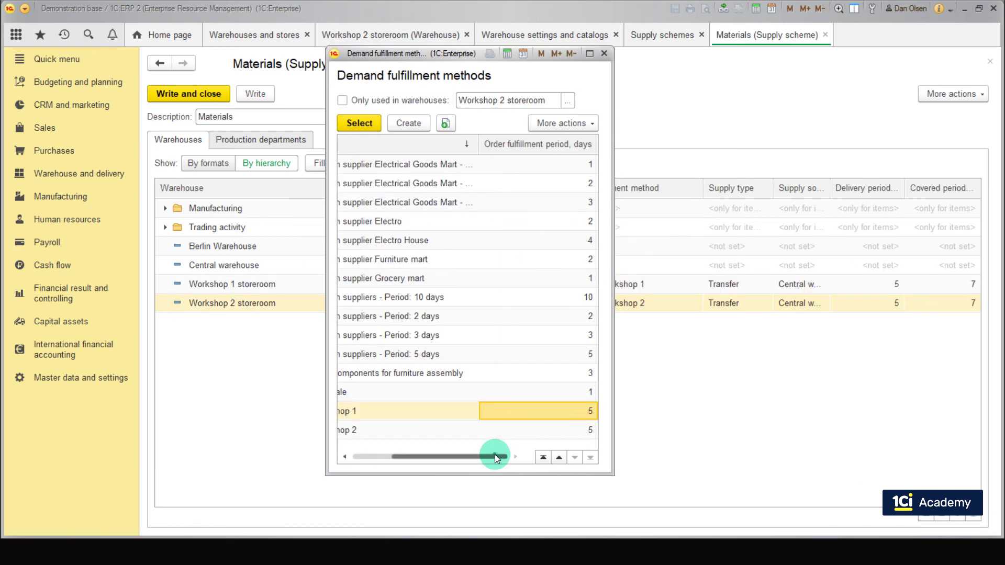
drag(495, 454, 456, 455)
click(409, 417)
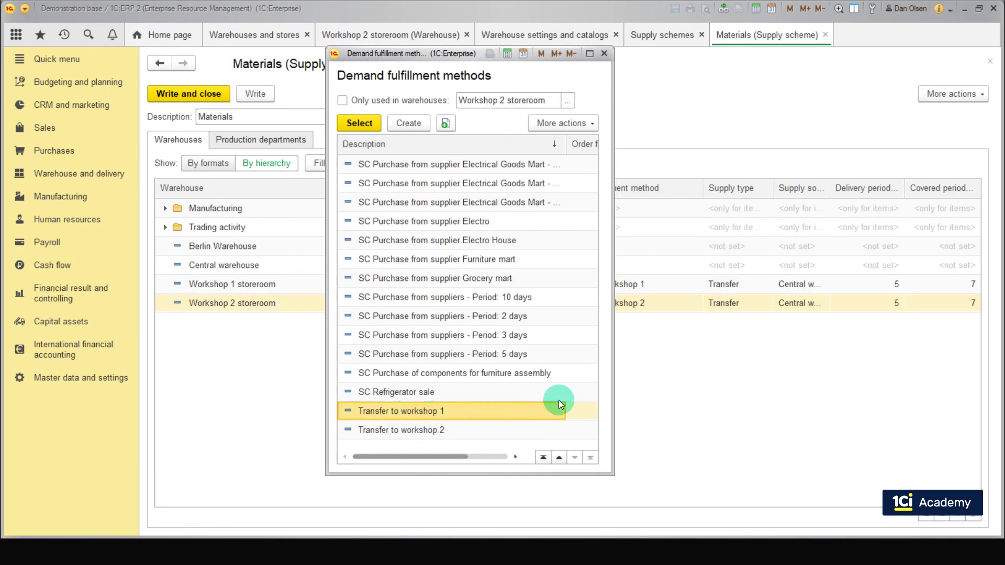
click(363, 125)
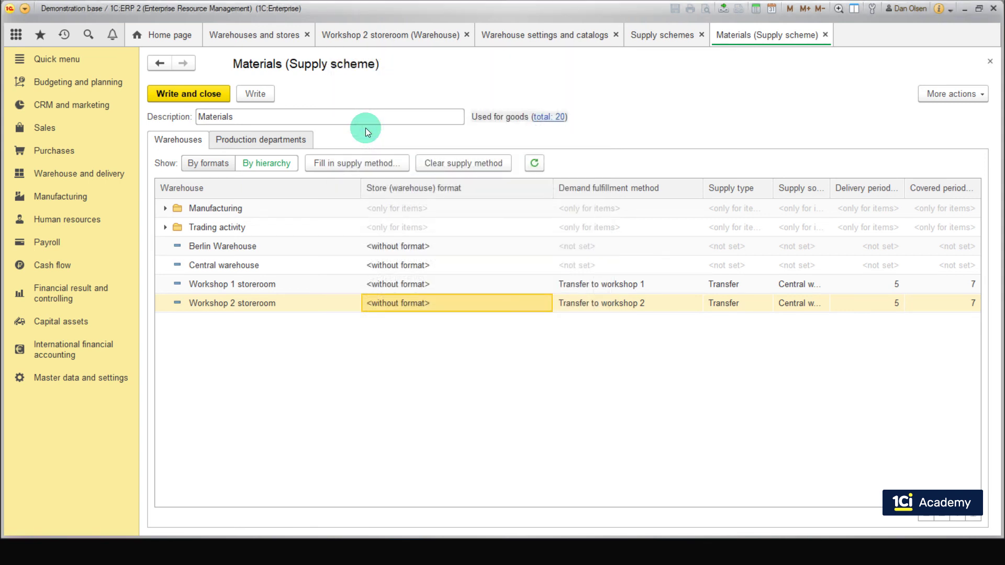
- Narrow the warehouse format and demand fulfillment method columns and widen the supply source column in the Materials scheme's warehouse list
click(570, 285)
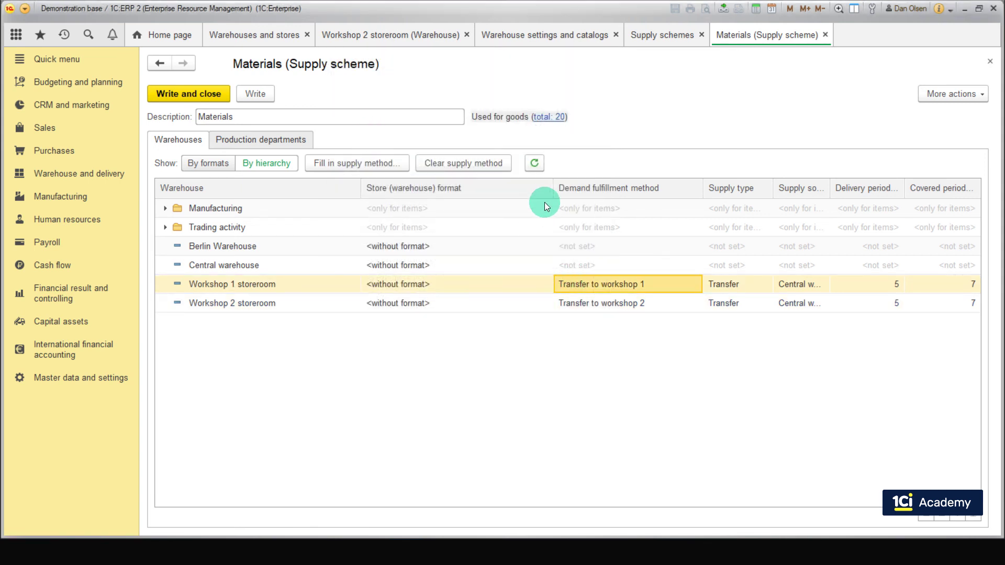
drag(552, 192, 492, 190)
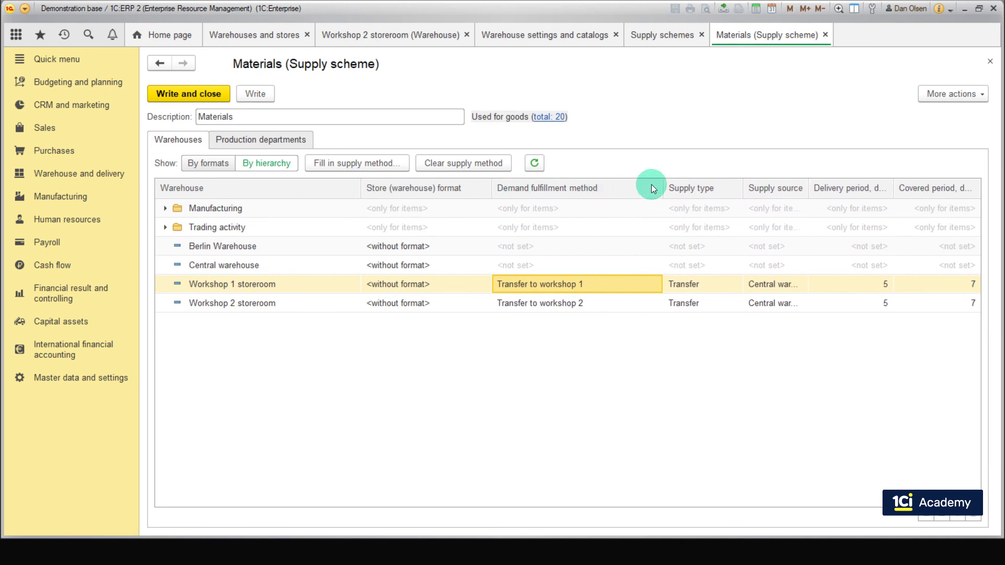
drag(662, 187, 613, 188)
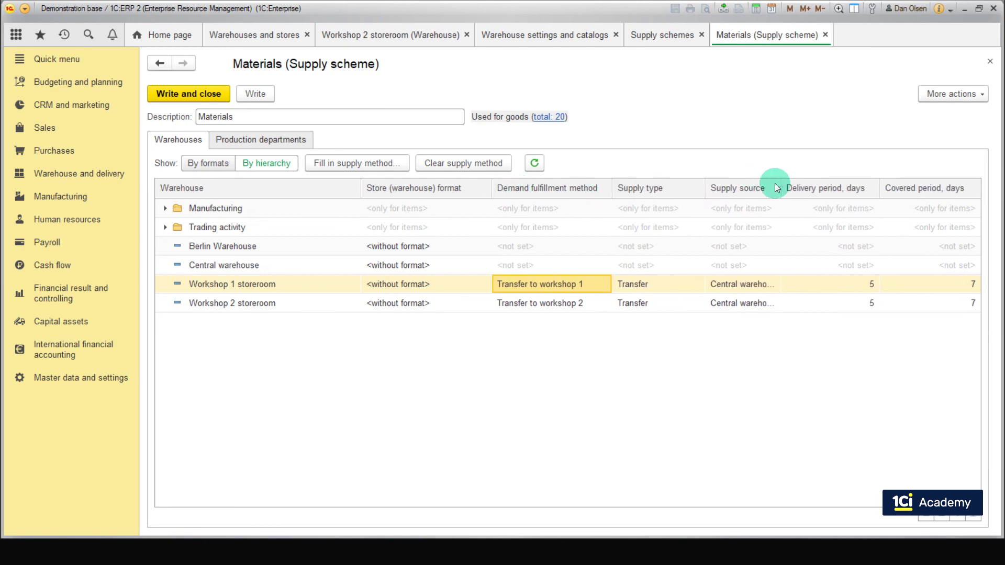
drag(775, 187, 788, 187)
click(677, 303)
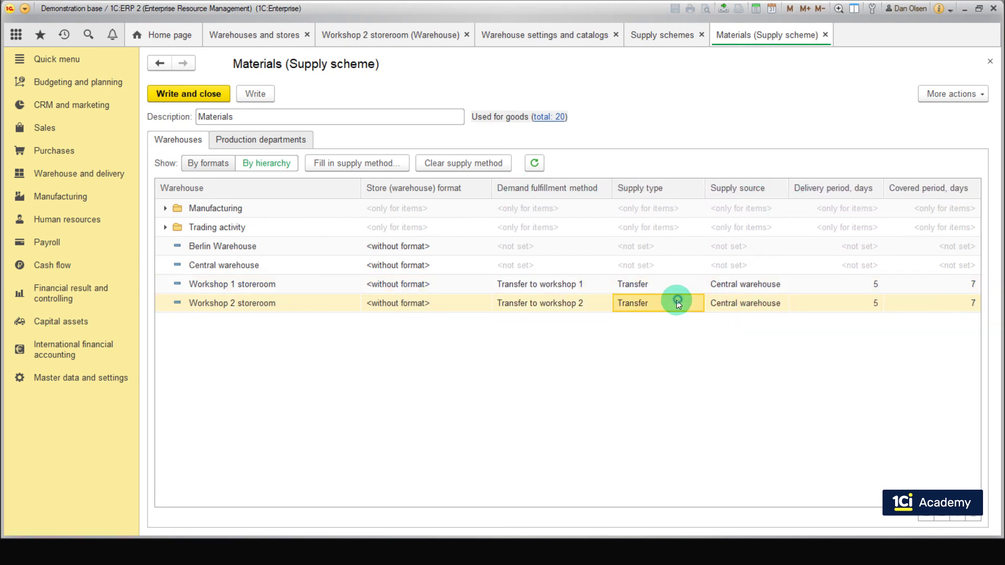
click(321, 302)
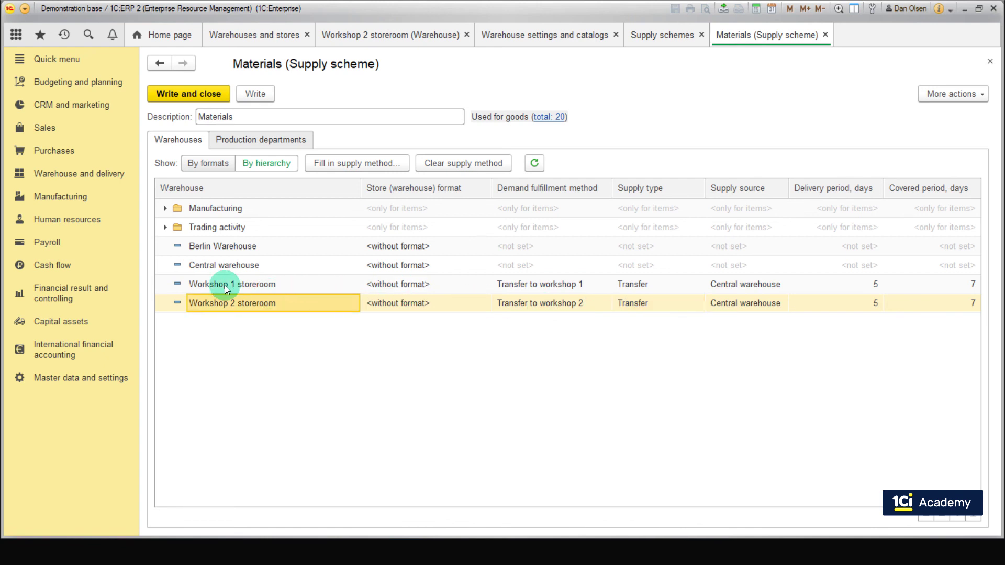